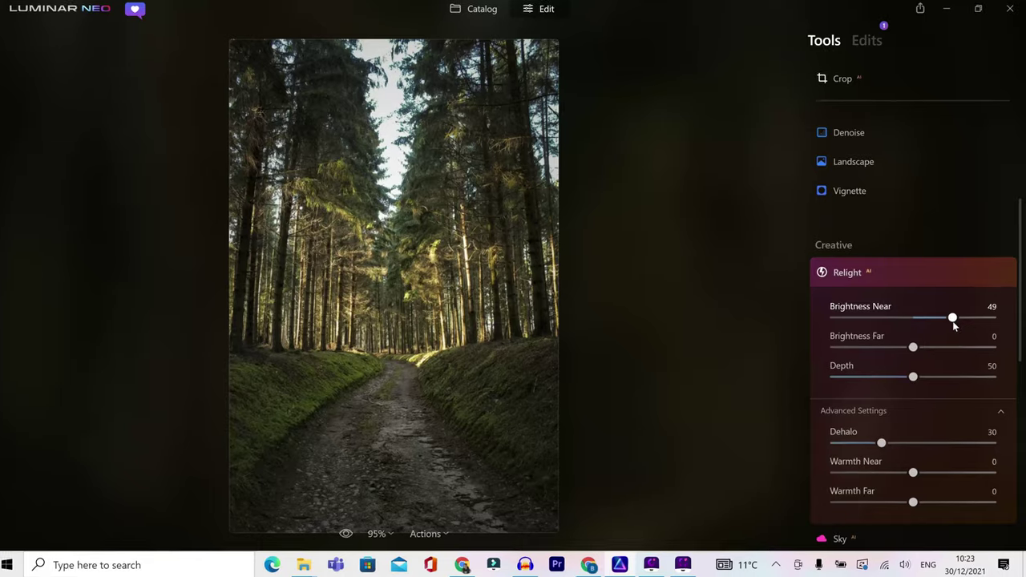
Step: Raise the portrait's Relight Brightness Near to about 43, keeping Brightness Far at -50
left_click_drag(953, 321, 979, 320)
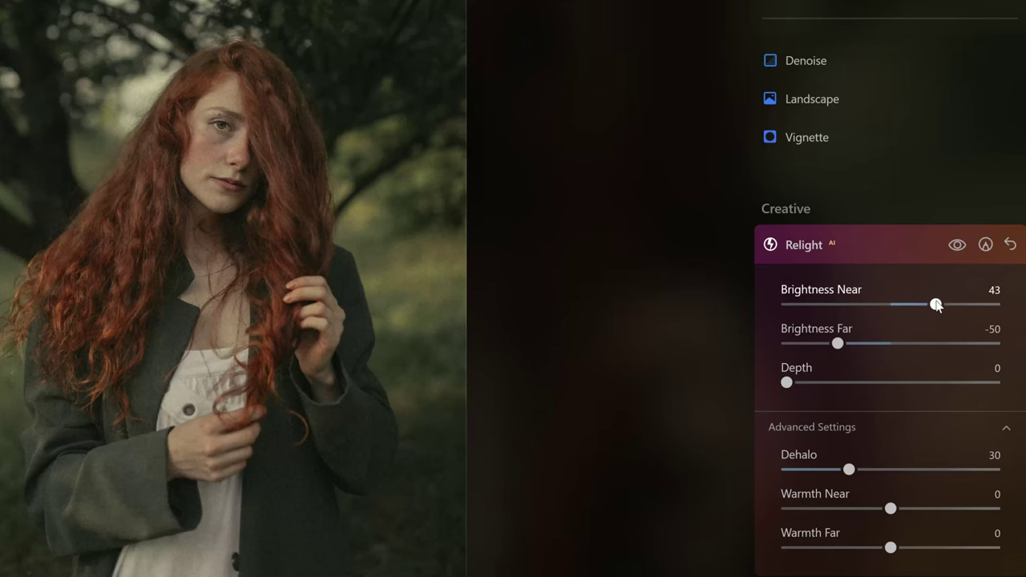
Step: Nudge the portrait's Brightness Near slider slightly to fine-tune the woman's brightness
left_click_drag(935, 305, 947, 307)
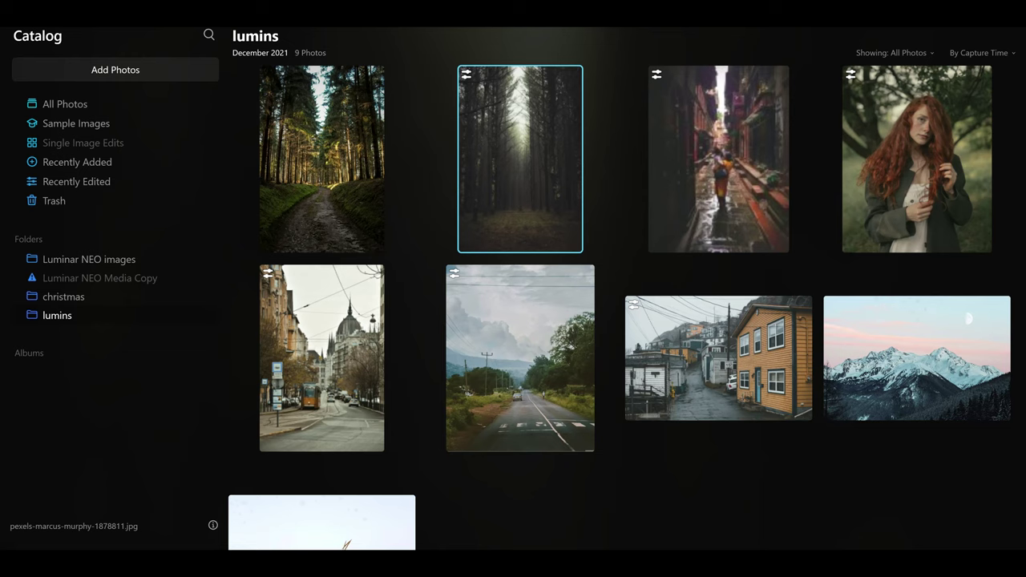
Step: Open the dark misty forest photo in Edit and expand its Relight settings
key("e")
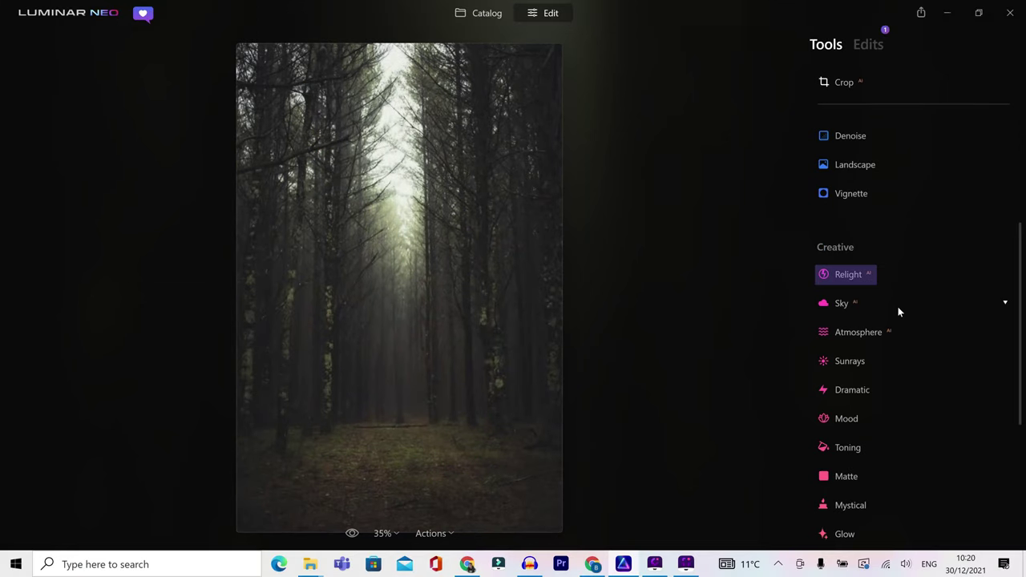
left_click(862, 276)
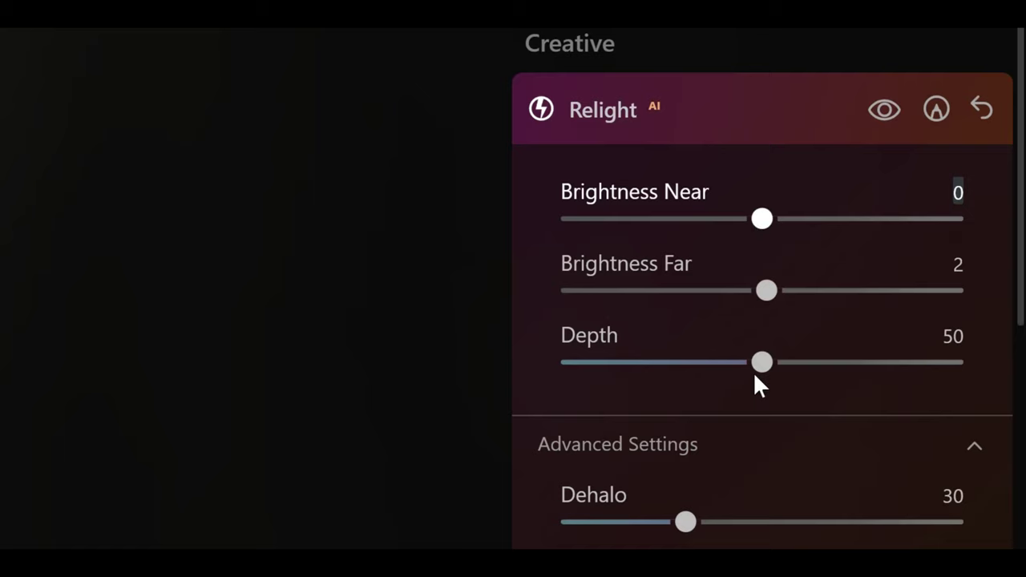
Step: Push the forest photo's Relight Brightness Near up to 90 and pull Depth down to 3
left_click(772, 221)
left_click_drag(771, 219, 867, 226)
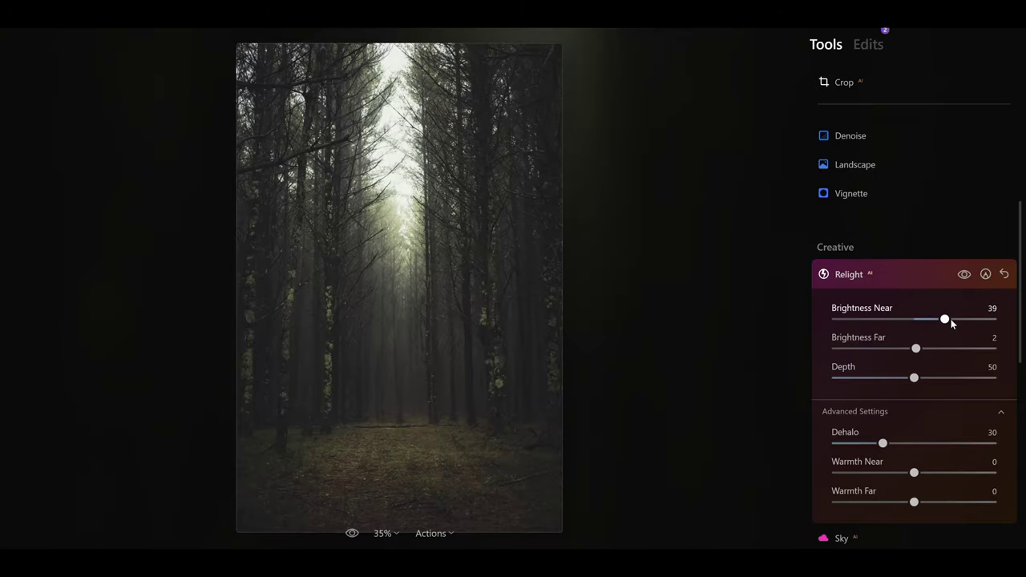
left_click_drag(956, 321, 964, 321)
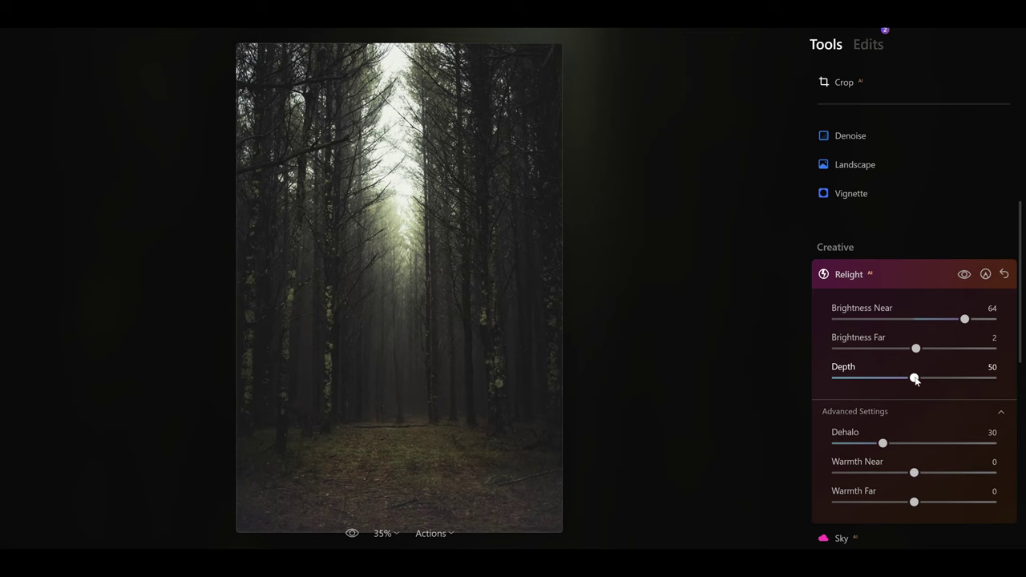
mouse_move(915, 380)
left_mouse_down()
mouse_move(987, 380)
mouse_move(829, 390)
mouse_move(897, 380)
left_mouse_up()
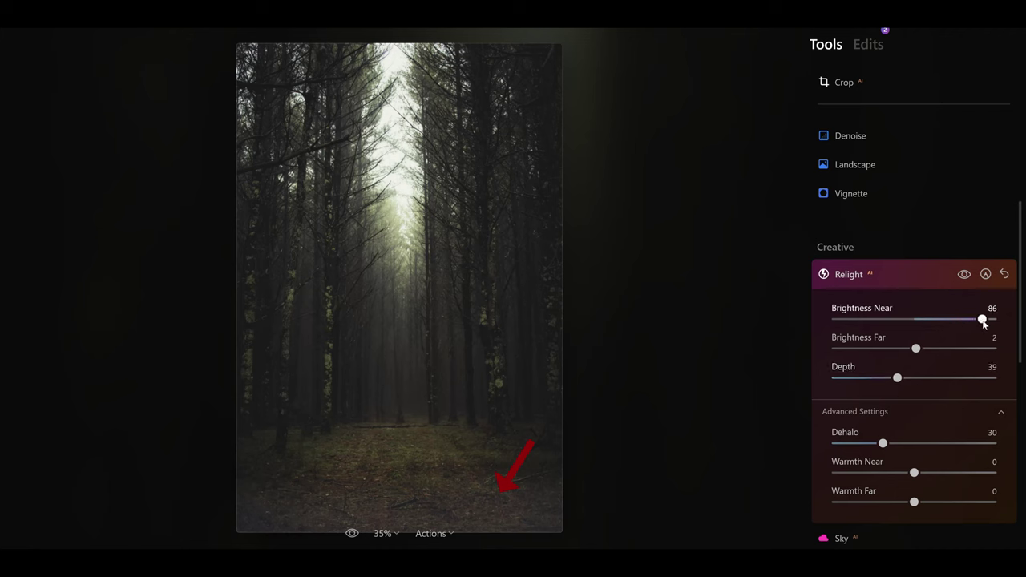
left_click_drag(984, 322, 985, 319)
left_click_drag(897, 377, 838, 390)
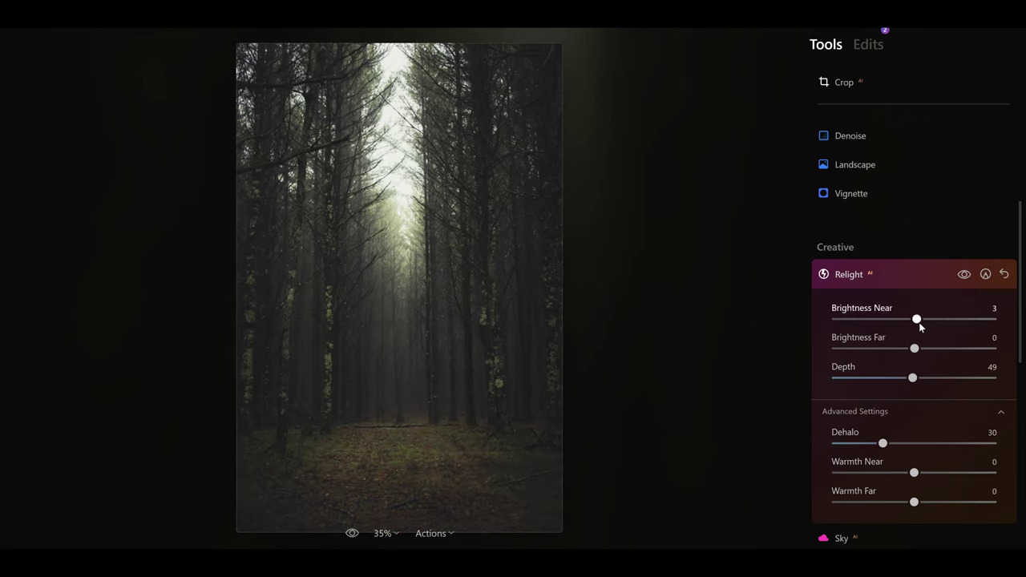
Step: Set the forest Relight to Near 64, Far 37, Depth 47, then return to Catalog
left_click_drag(919, 323, 965, 321)
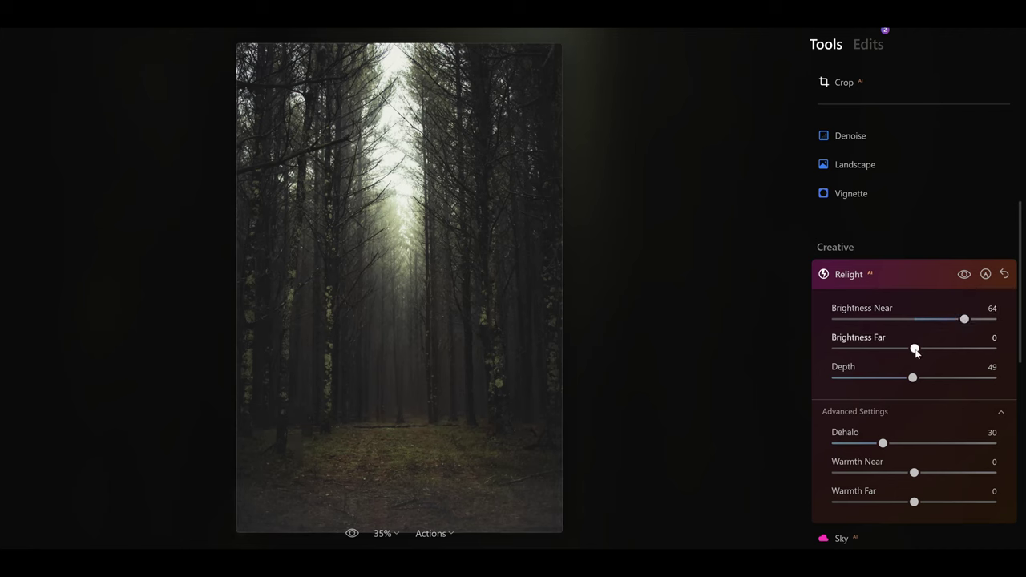
left_click_drag(914, 349, 943, 349)
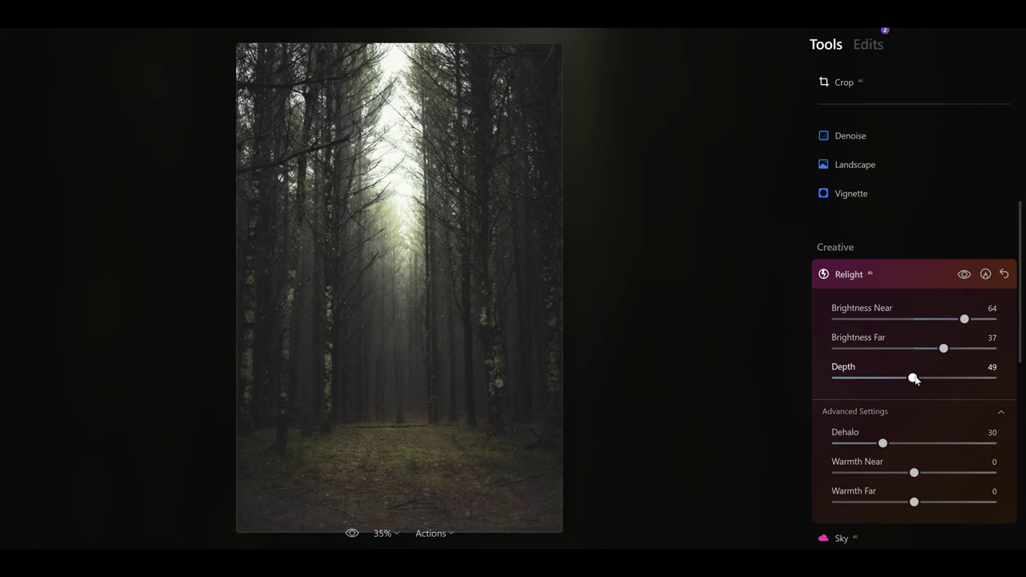
left_click_drag(915, 380, 885, 380)
left_click_drag(885, 377, 912, 373)
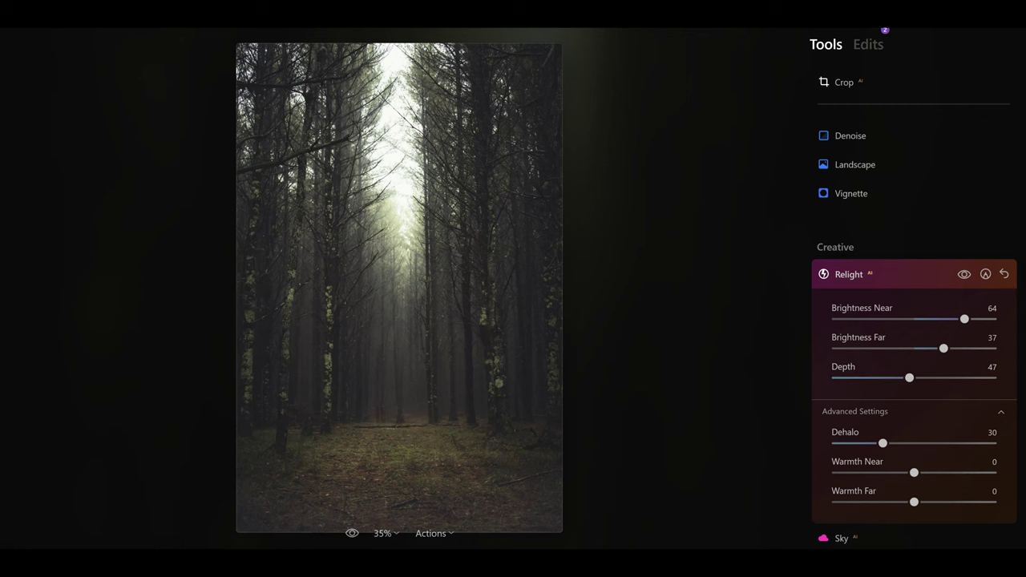
key("g")
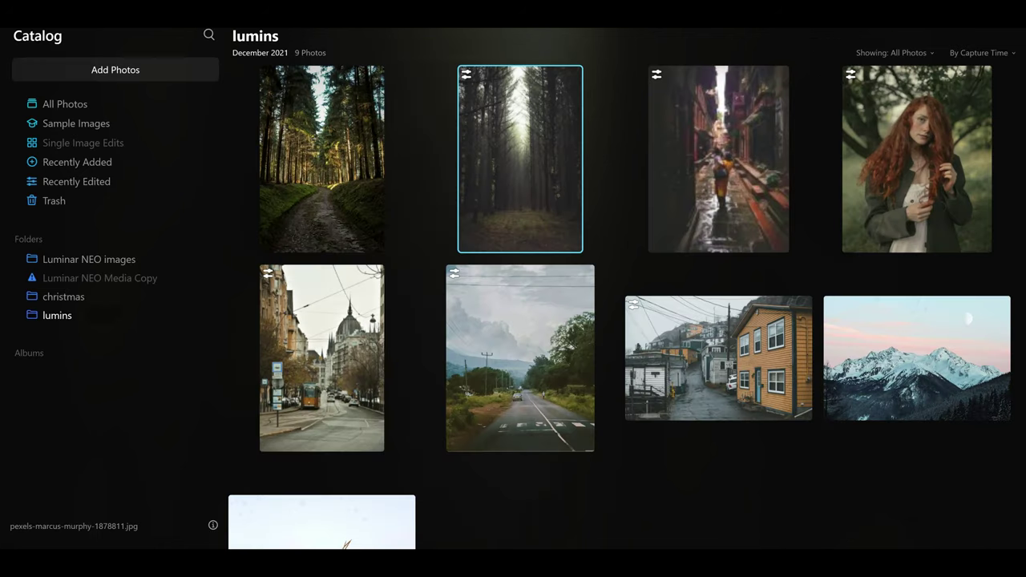
Step: Select the first sunlit forest path thumbnail and open it in Edit
left_click(345, 161)
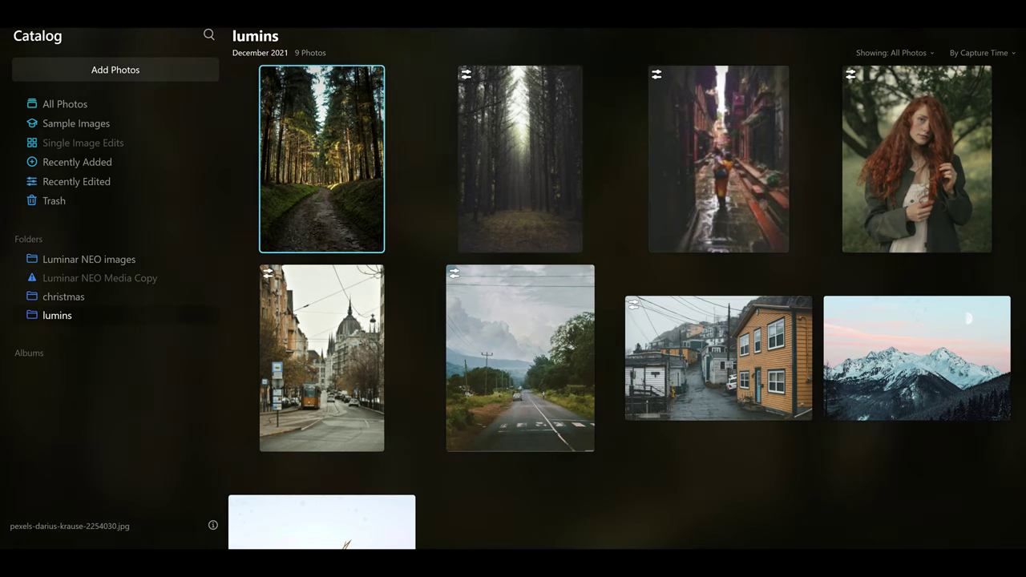
key("e")
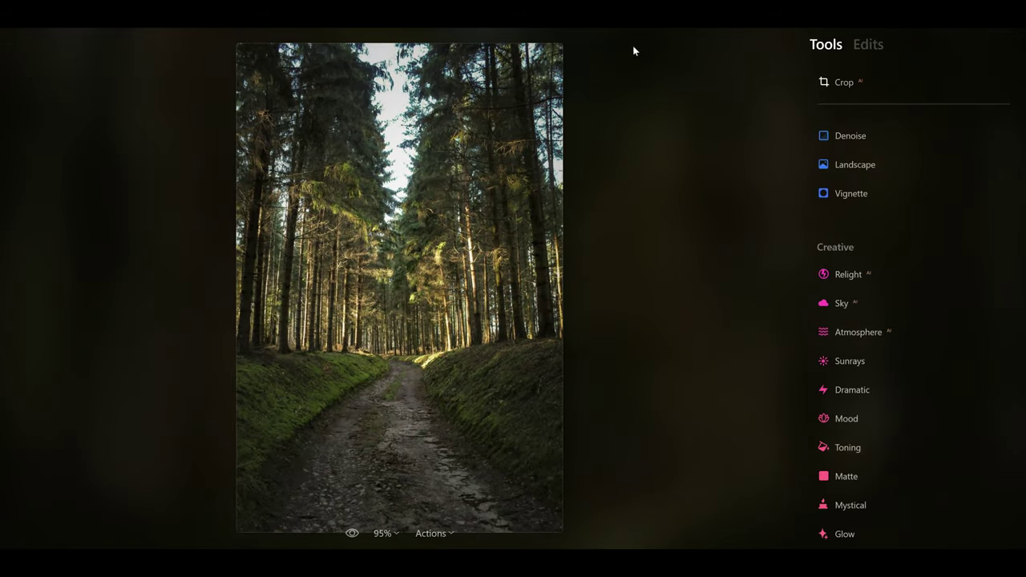
Step: In Relight, set Brightness Near to 76 and Depth to 95 on the path photo
left_click(856, 275)
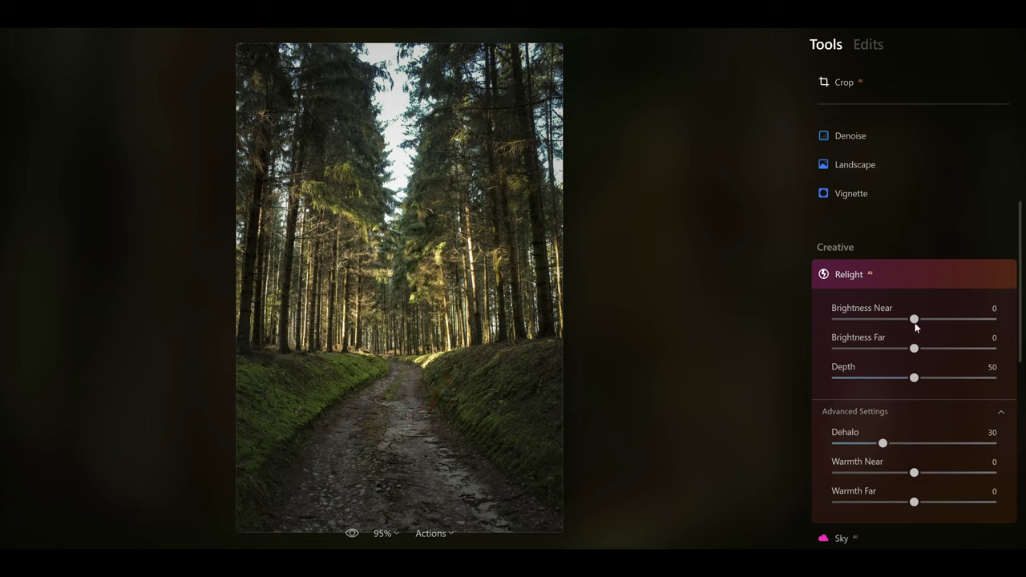
left_click_drag(915, 323, 974, 326)
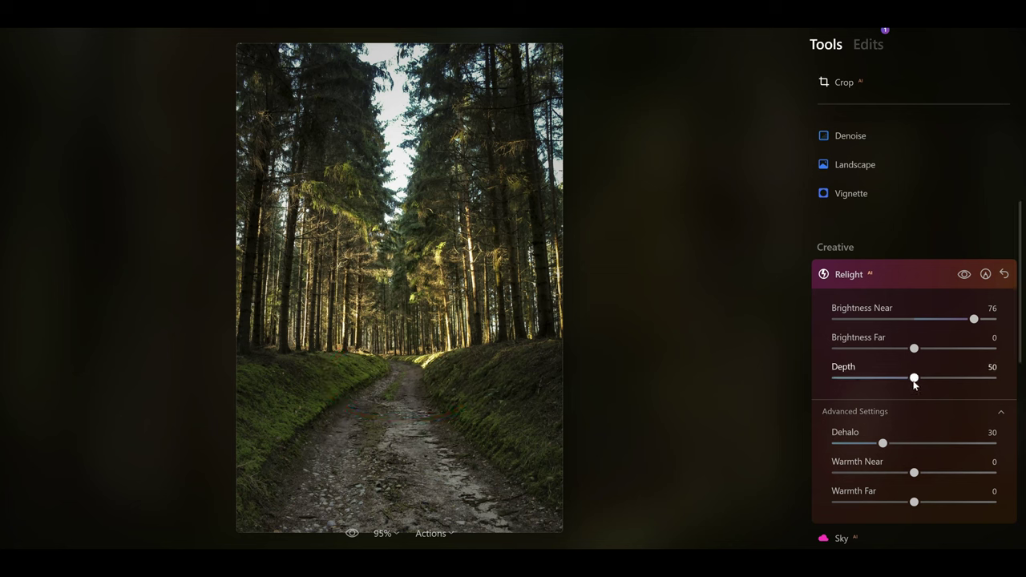
left_click_drag(913, 380, 987, 385)
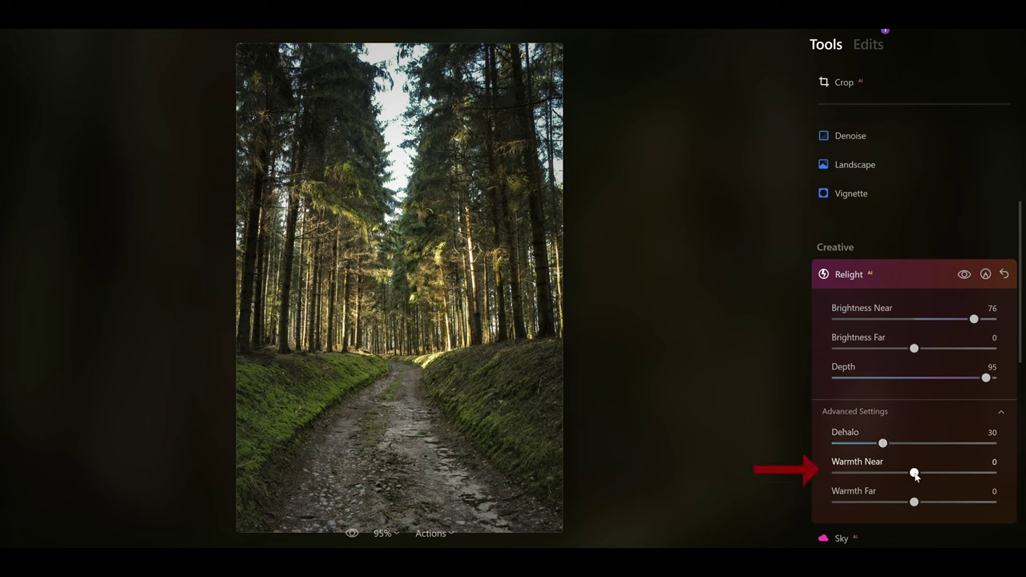
Step: Set Relight Warmth Near to 22 and Warmth Far to 23, comparing against the original
left_click_drag(915, 474, 949, 473)
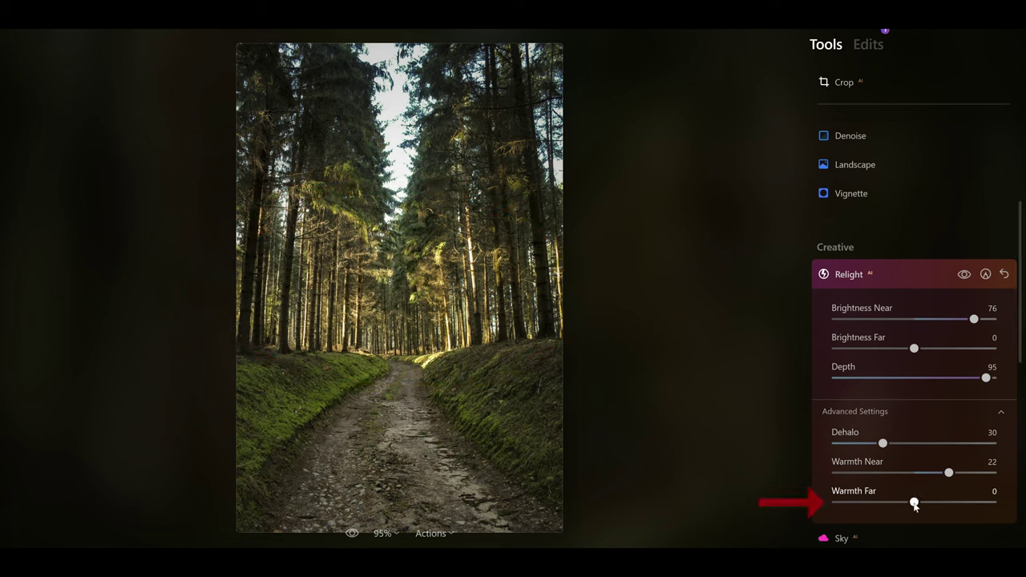
left_click_drag(938, 505, 950, 503)
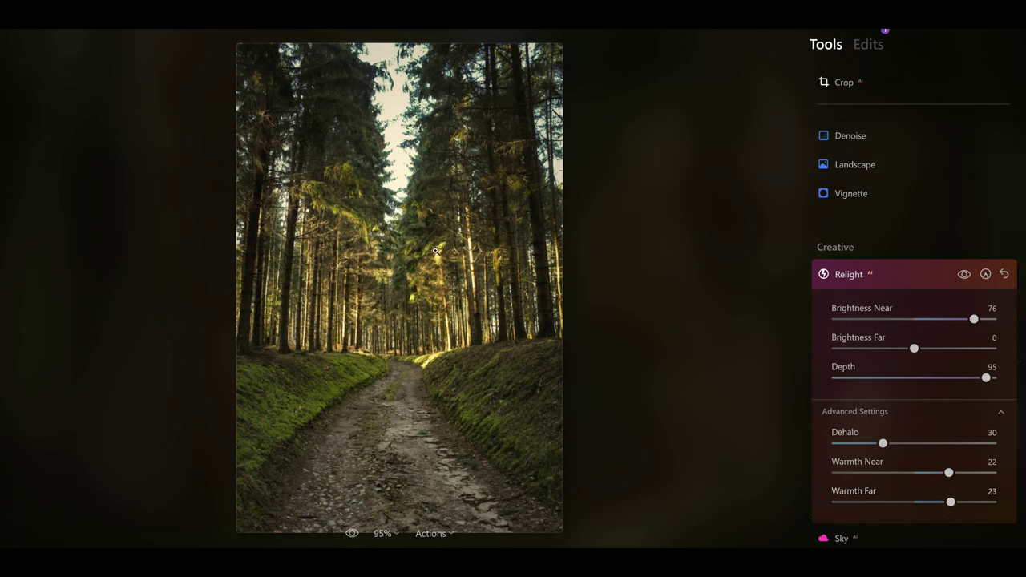
key("backslash")
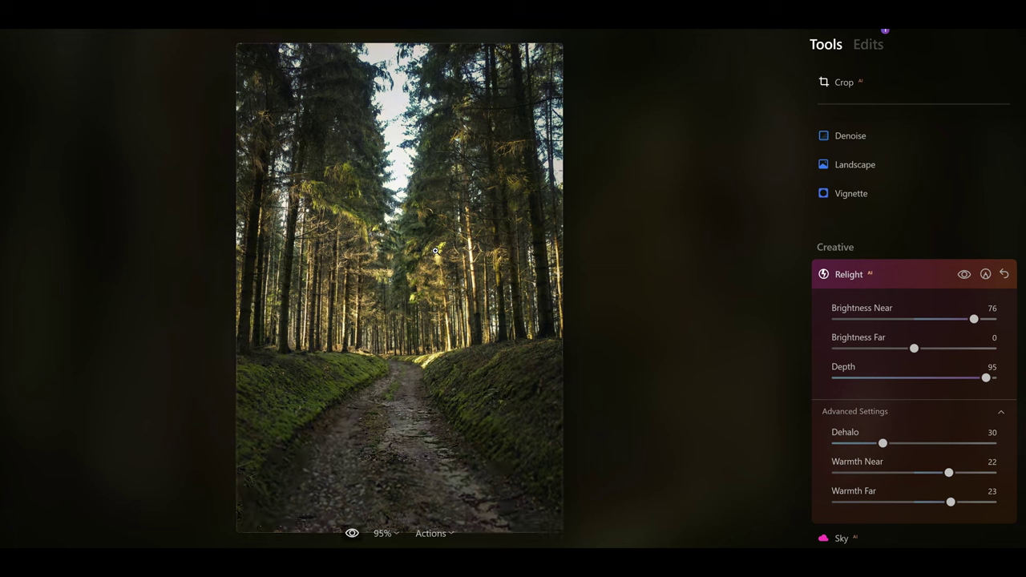
key("backslash")
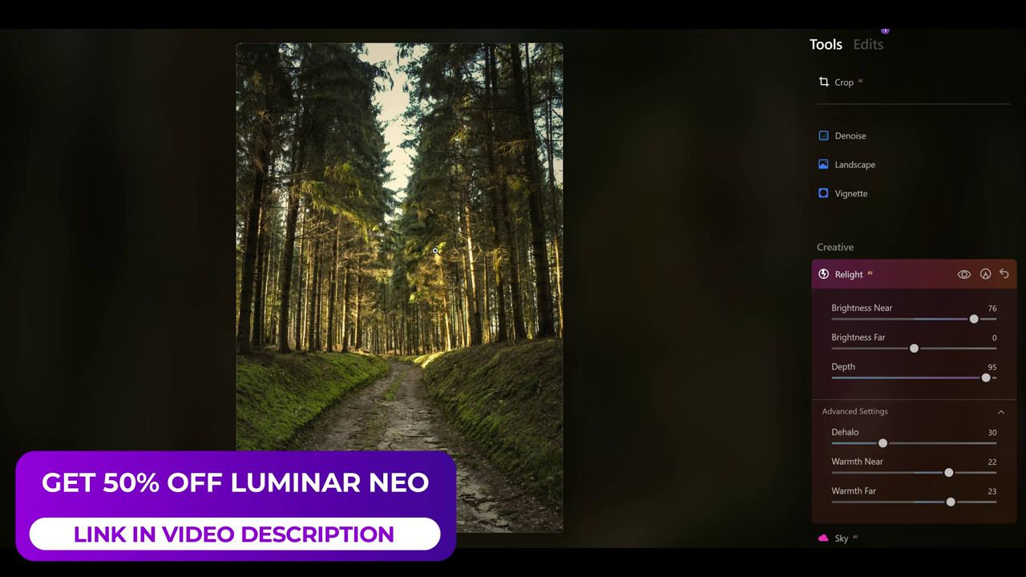
left_click(851, 274)
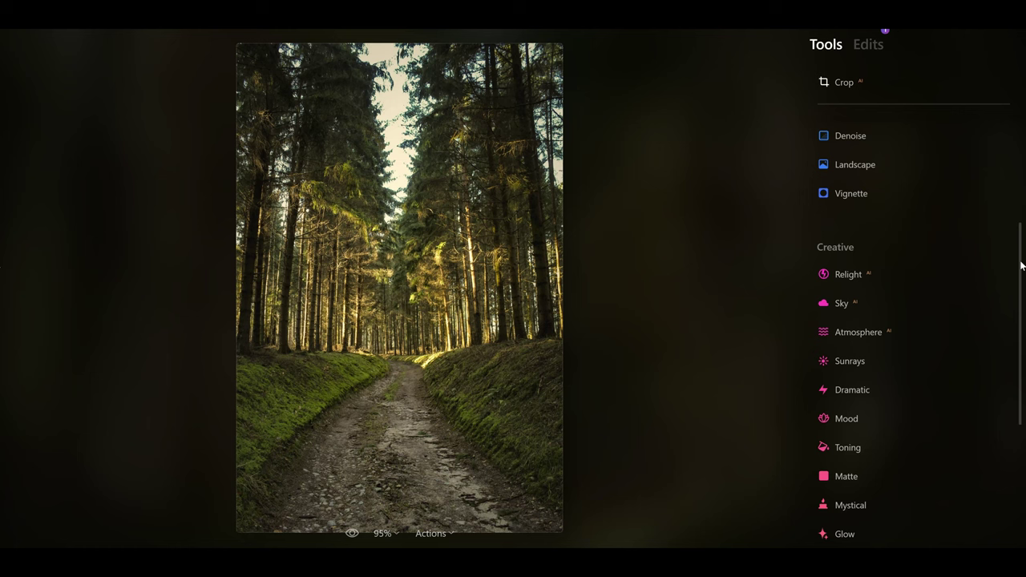
Step: In Toning, tint the shadows with Saturation 21 and Hue 24, and raise highlight Saturation to 20
left_click_drag(1021, 266, 1016, 343)
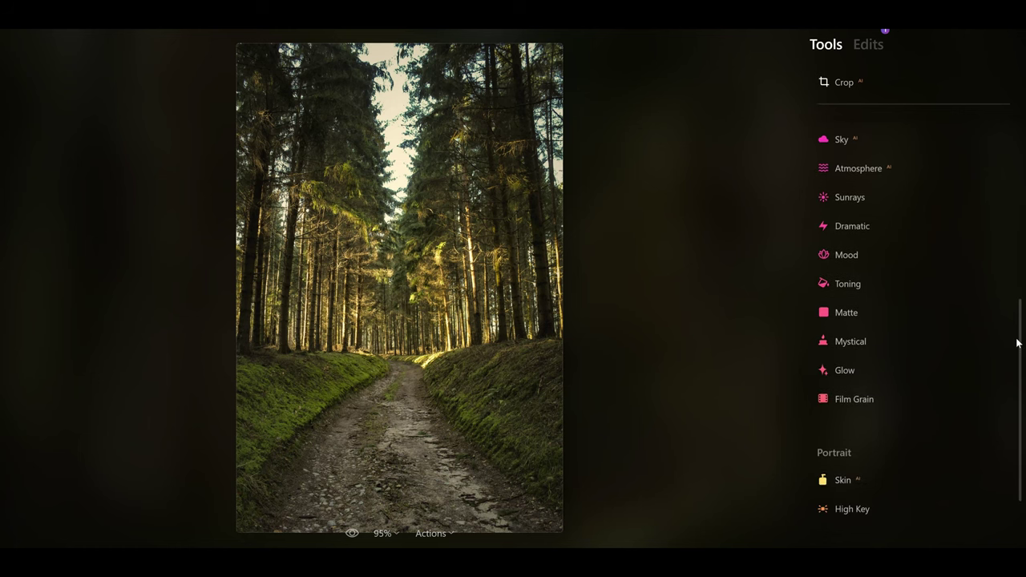
left_click(857, 285)
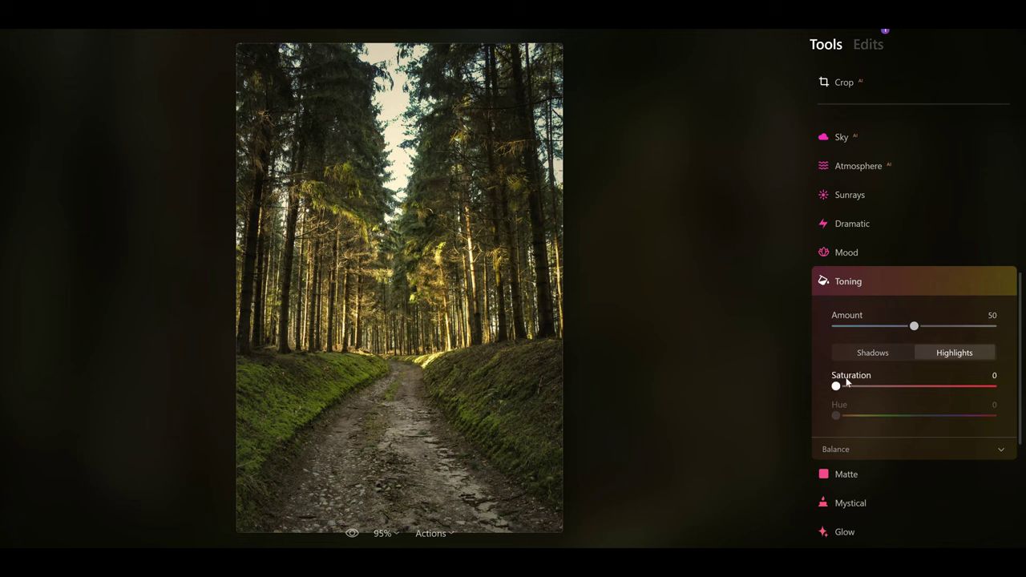
left_click(858, 355)
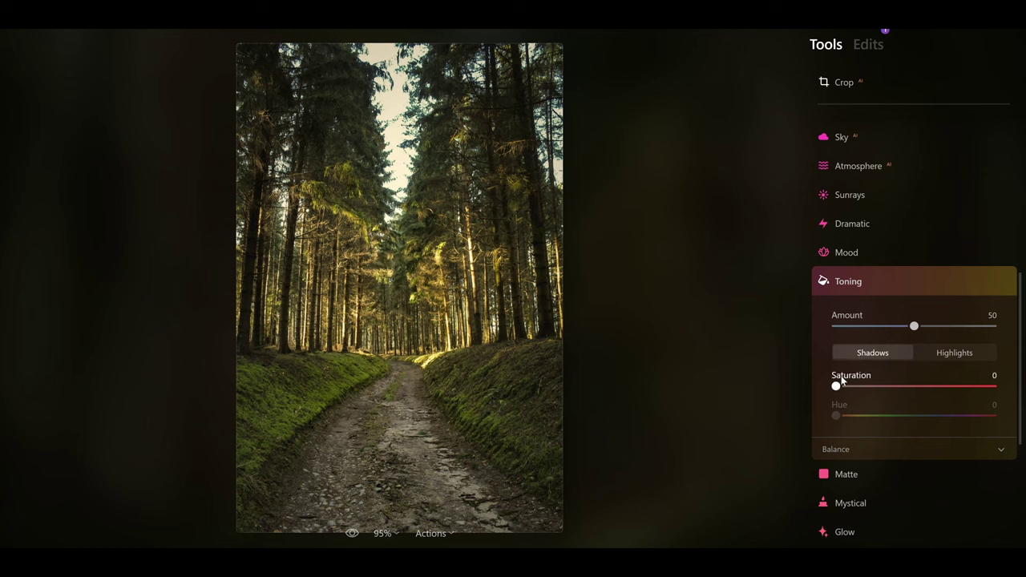
left_click_drag(836, 386, 879, 387)
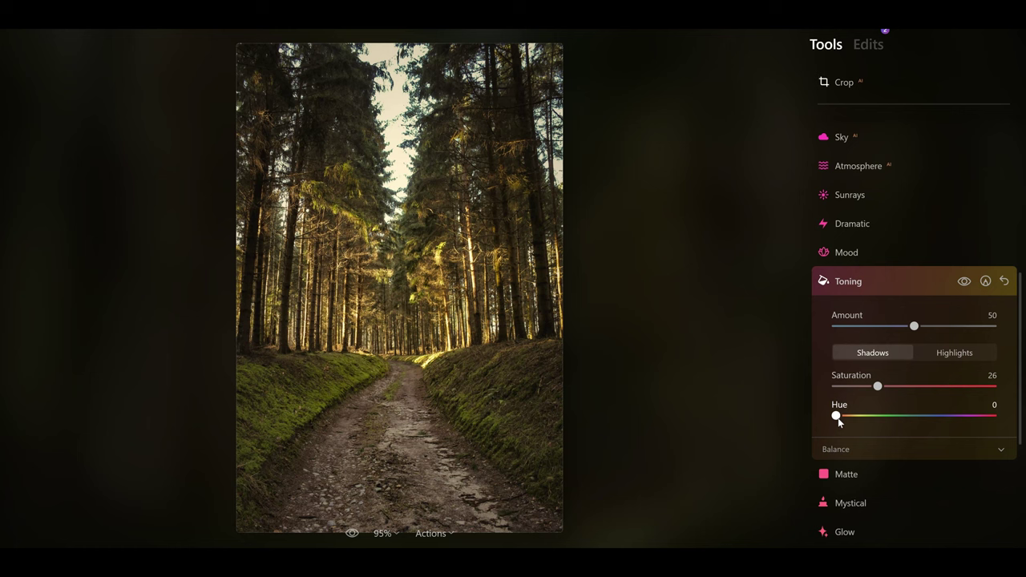
left_click_drag(838, 417, 848, 419)
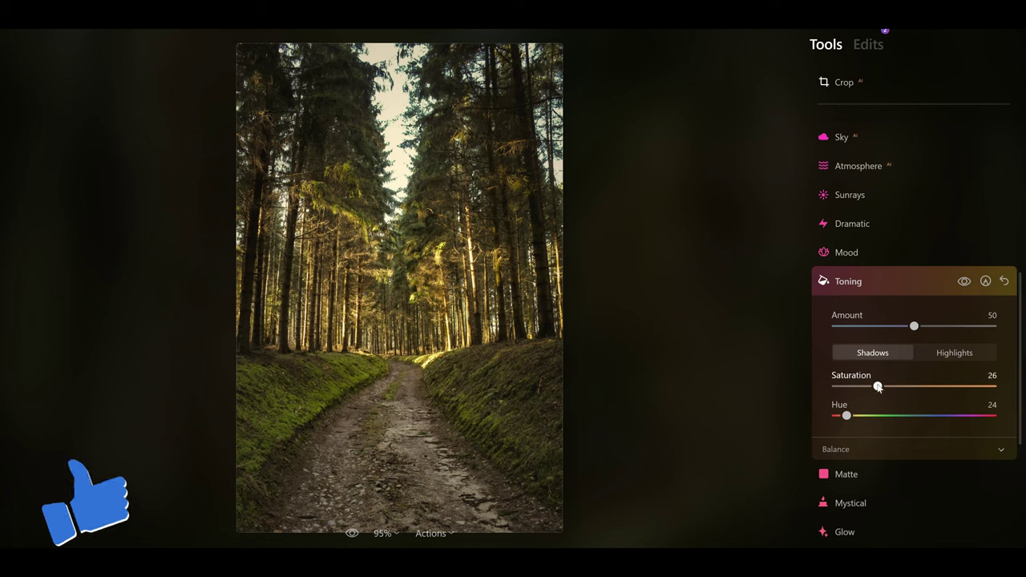
mouse_move(881, 386)
left_mouse_down()
mouse_move(907, 388)
mouse_move(870, 386)
left_mouse_up()
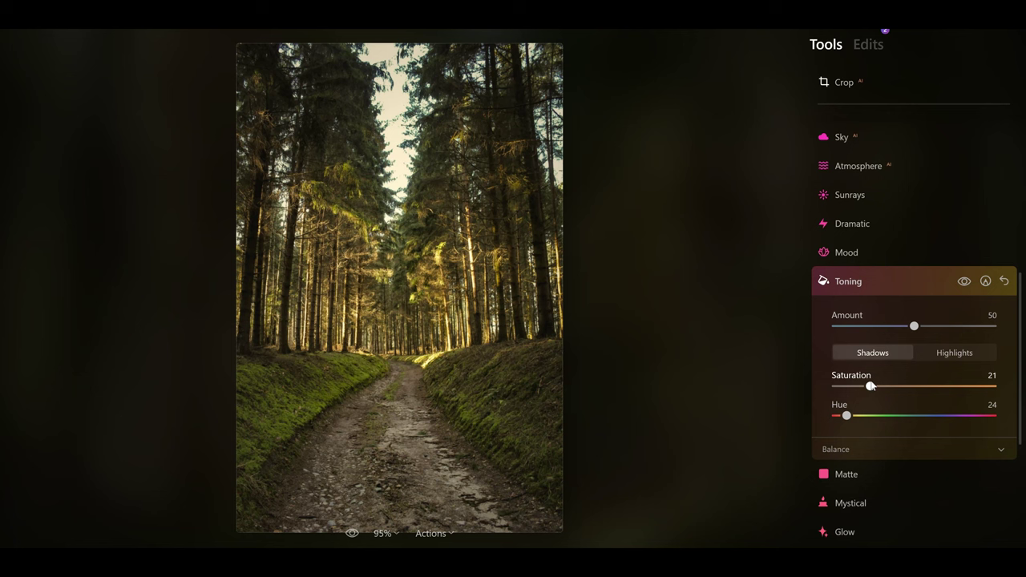
left_click(951, 354)
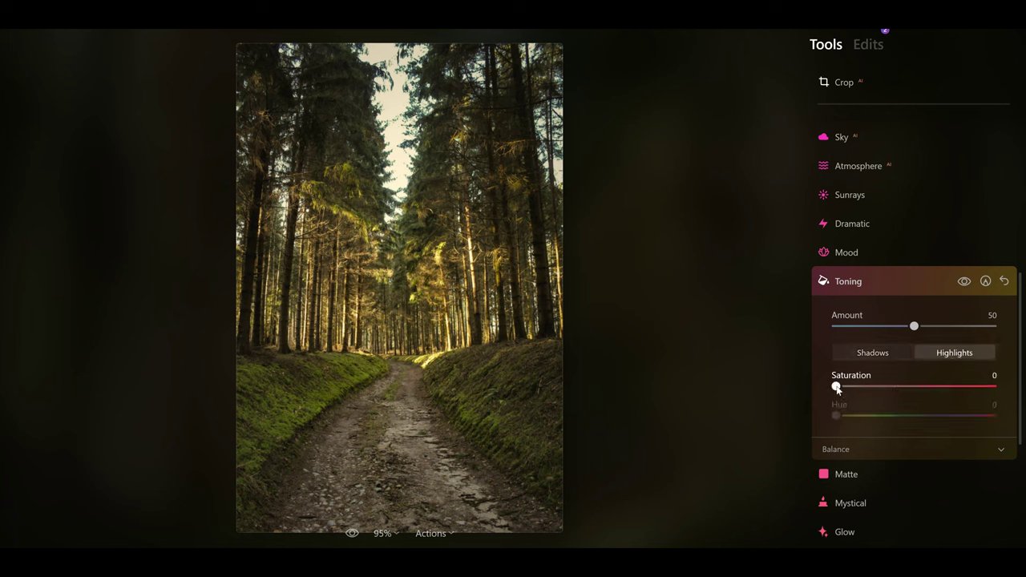
left_click_drag(836, 387, 849, 417)
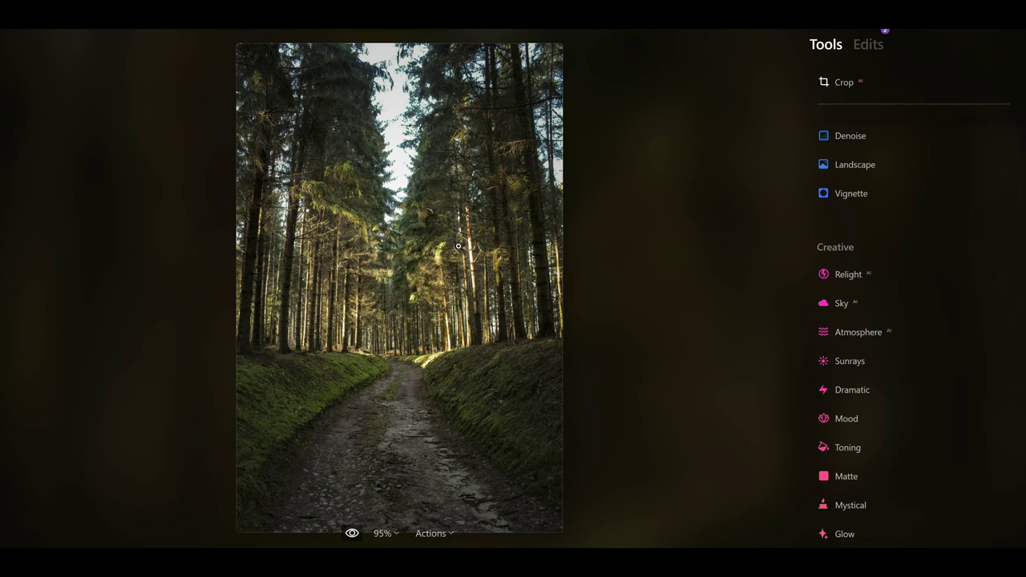
Step: Toggle the before/after view to compare the toned forest photo with the original
key("backslash")
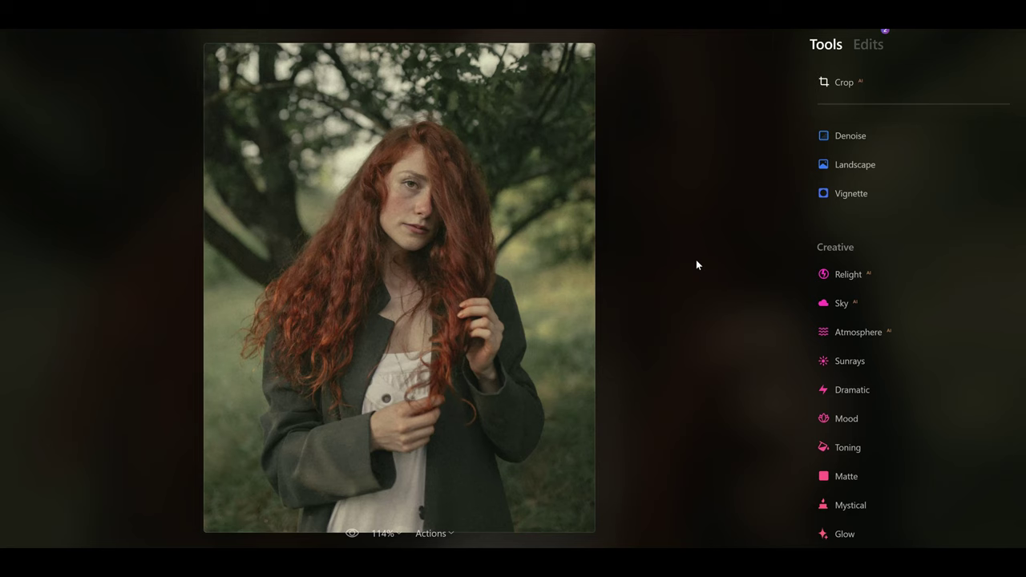
Step: In Relight AI, set Brightness Near to 43 and Brightness Far to -50
left_click(874, 275)
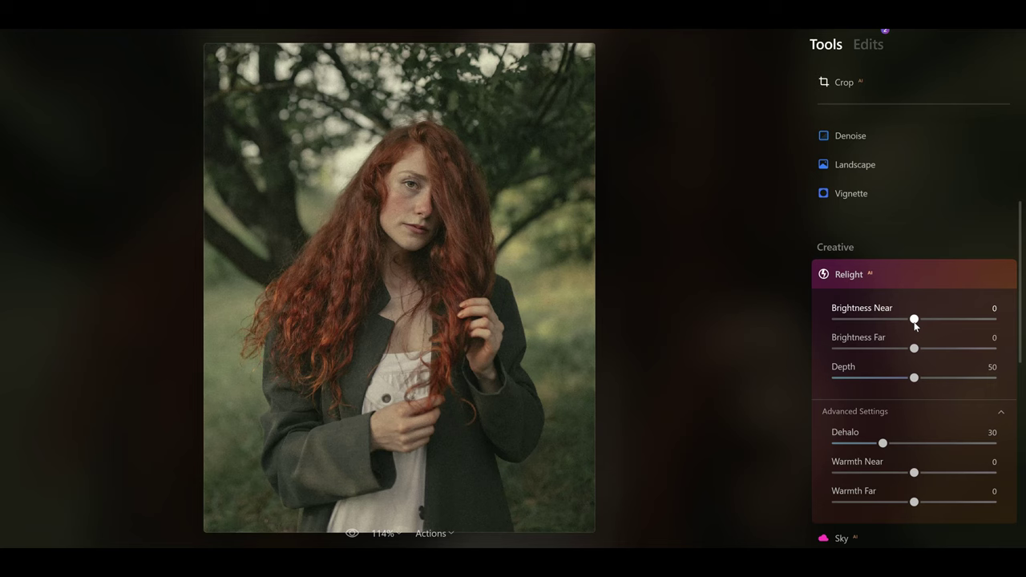
left_click_drag(914, 324, 962, 324)
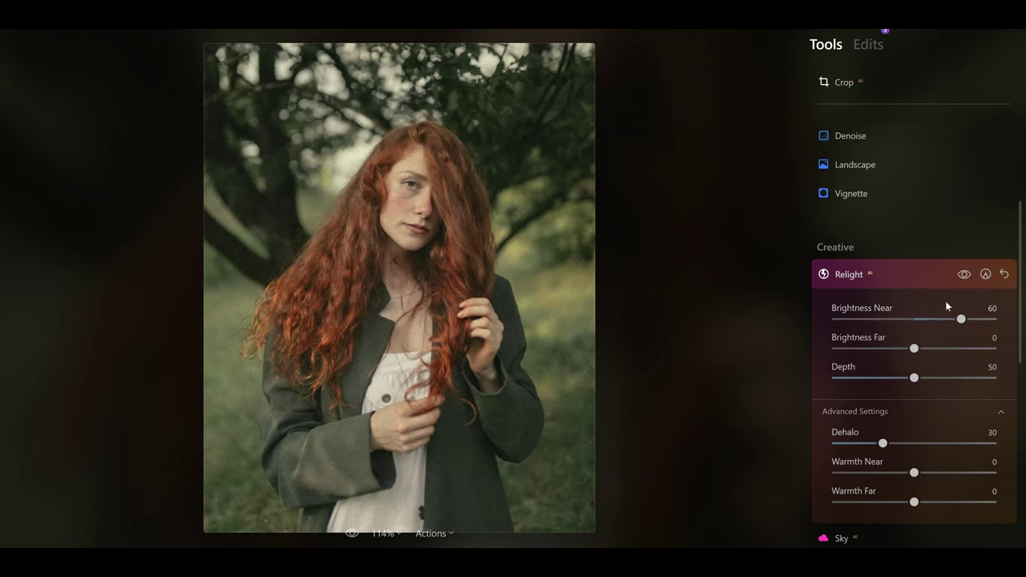
left_click_drag(961, 320, 948, 320)
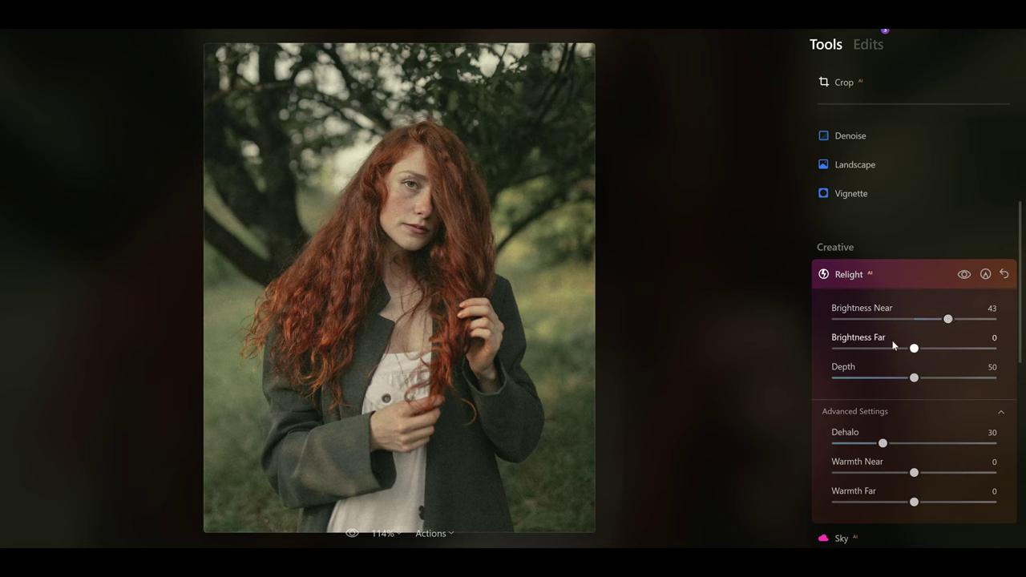
left_click_drag(914, 350, 874, 349)
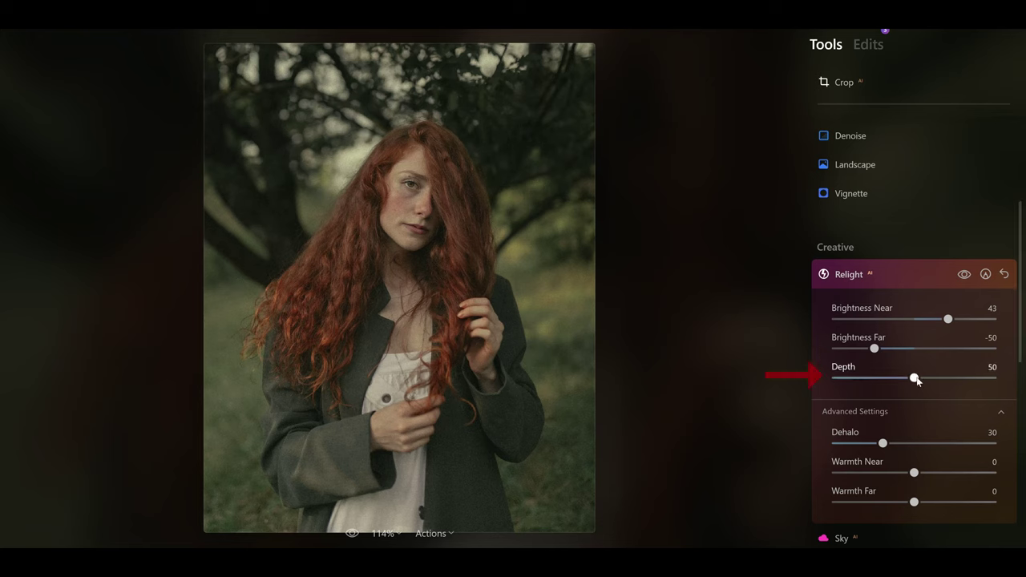
Step: Drop the Relight Depth to 0 and nudge Brightness Near up to 52
left_click_drag(914, 380, 835, 380)
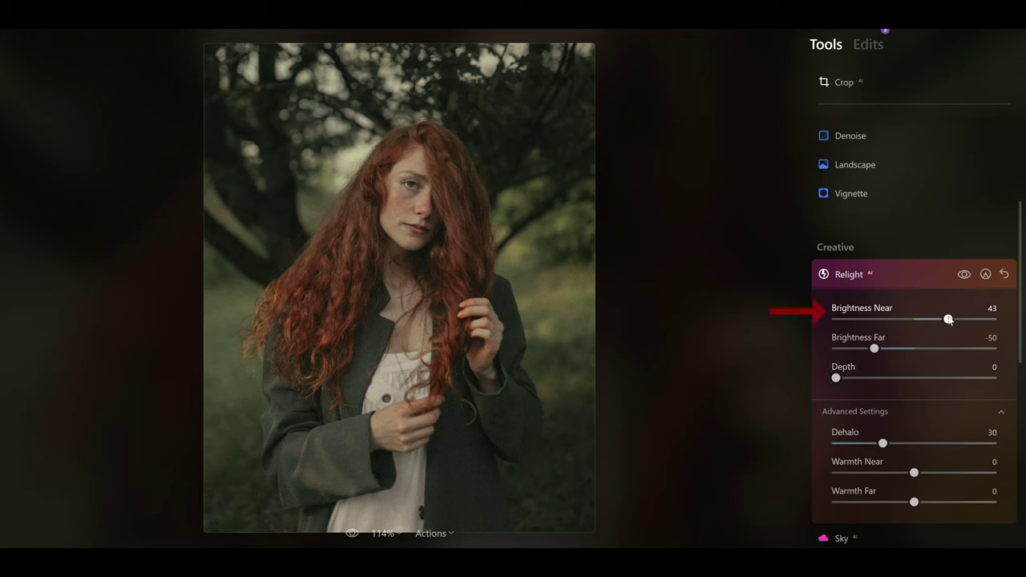
left_click_drag(948, 319, 956, 319)
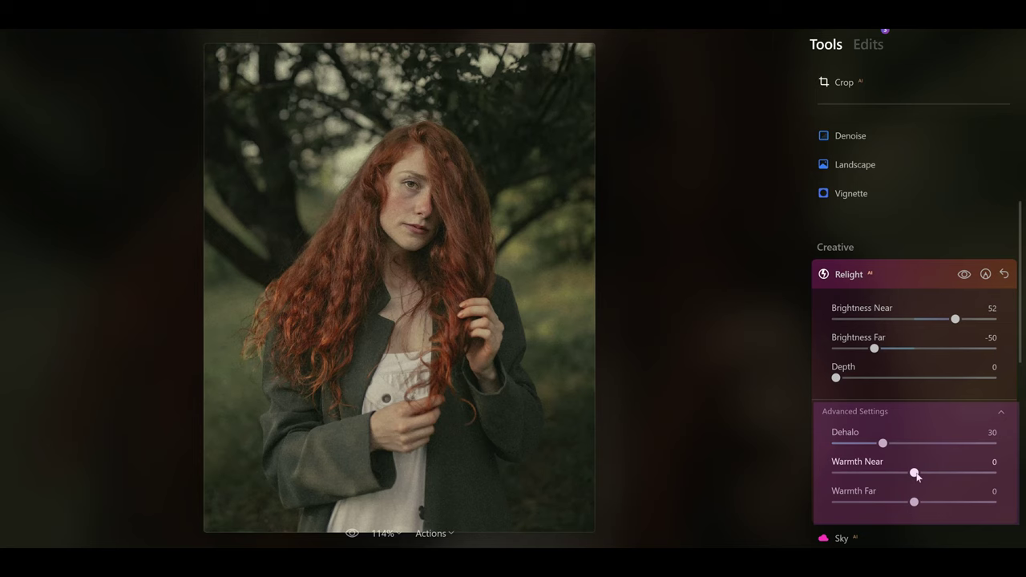
Step: Set Relight Warmth Near to 18 and Warmth Far to -33, then collapse the Relight panel
left_click_drag(914, 473, 936, 475)
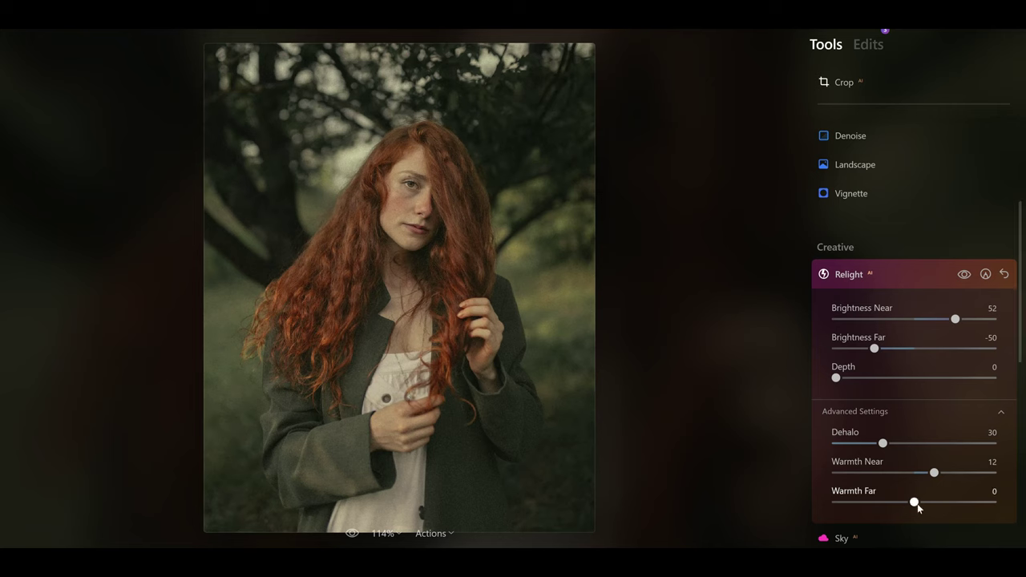
left_click_drag(917, 503, 862, 503)
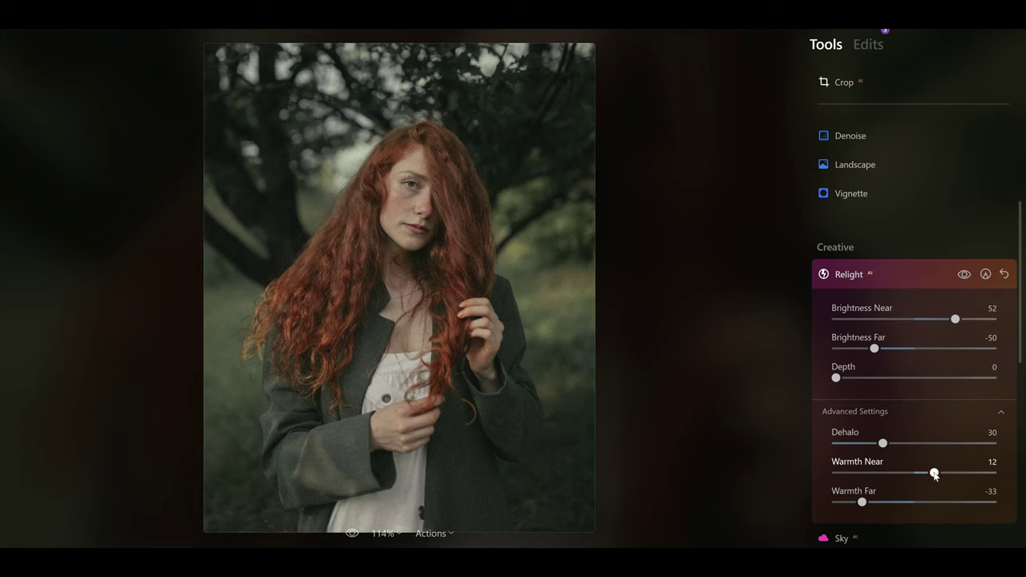
left_click_drag(934, 474, 943, 475)
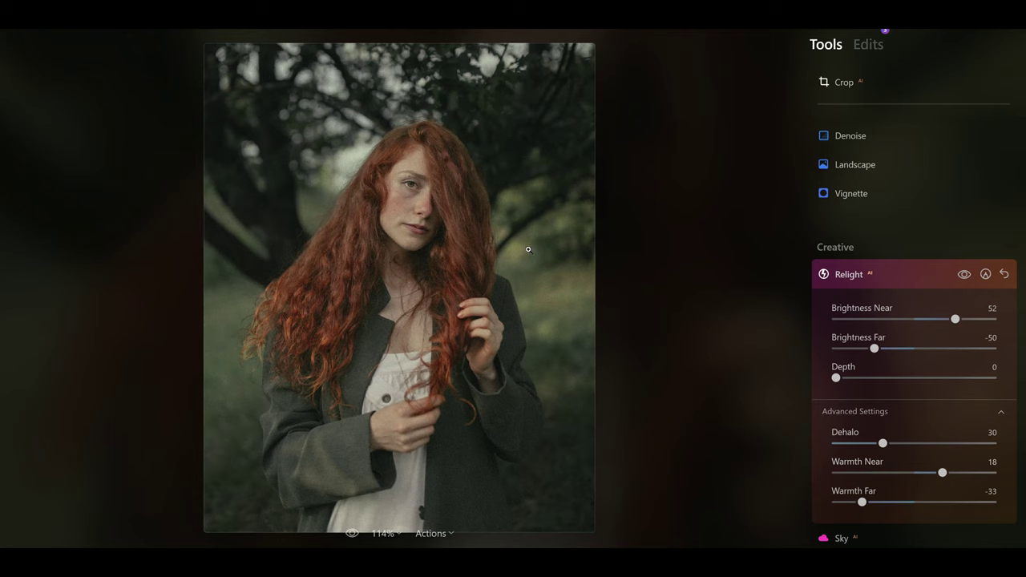
left_click(849, 275)
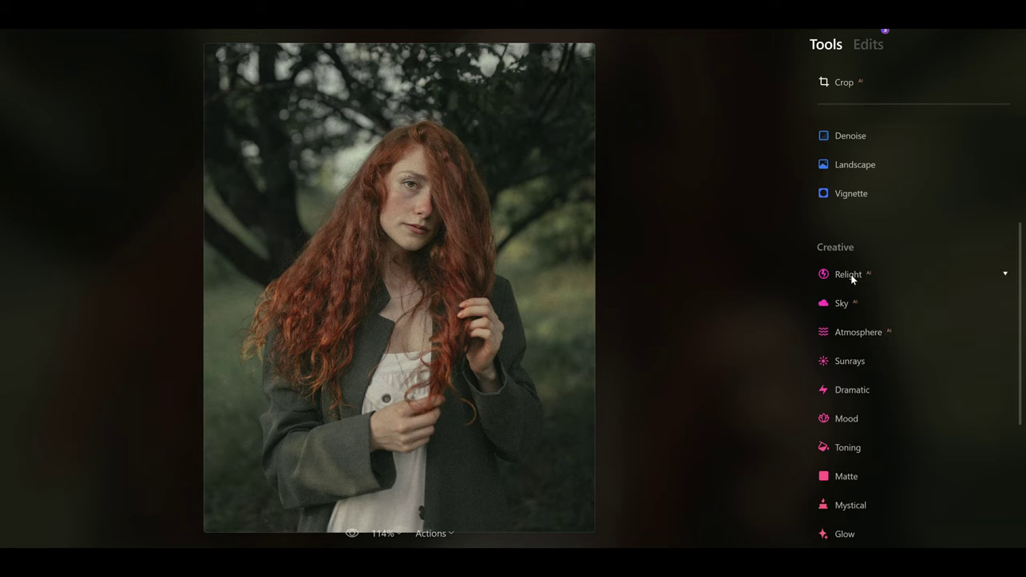
key("backslash")
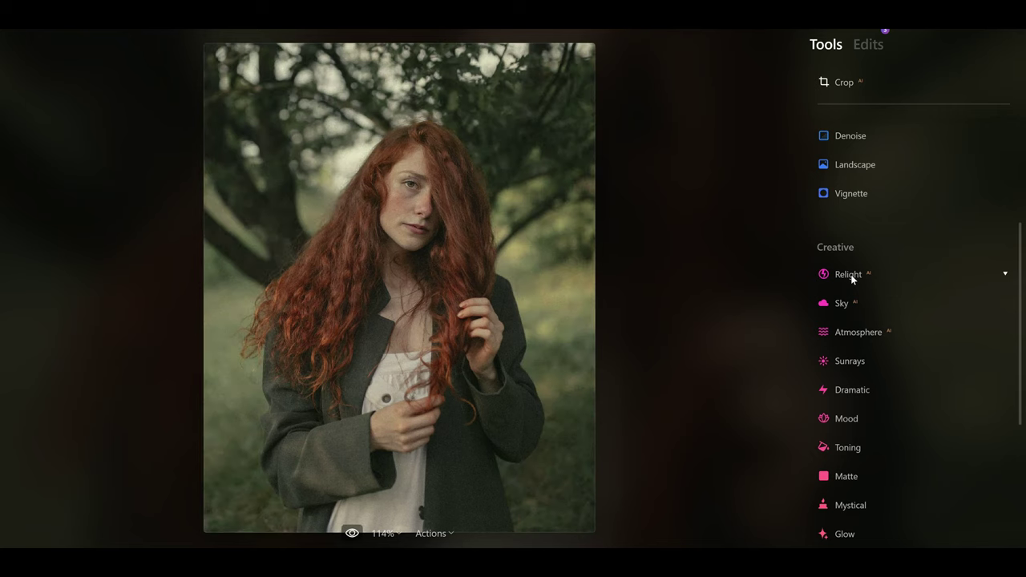
key("backslash")
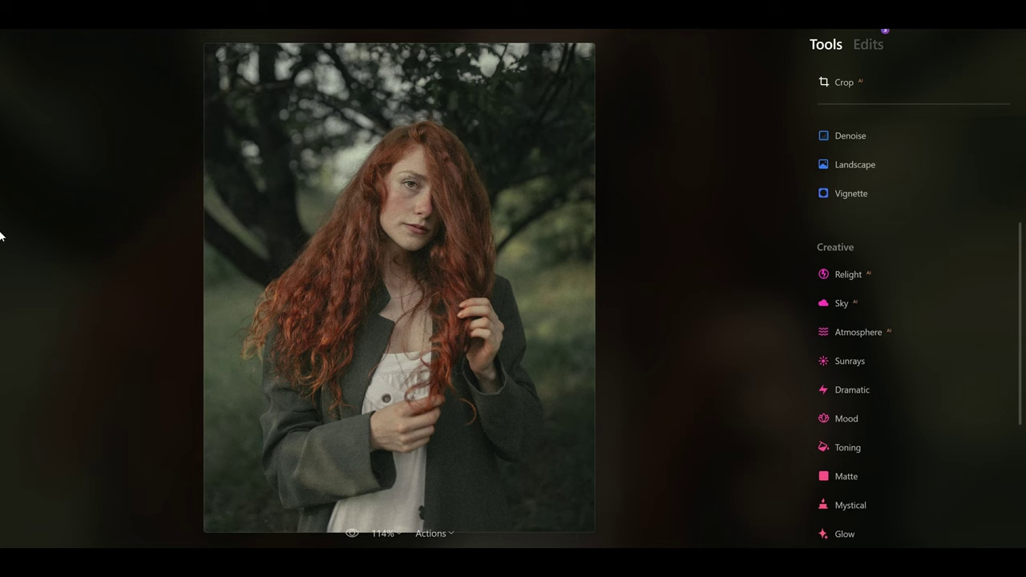
Step: Apply Mystical at Amount 48, then toggle before/after to compare with the original
scroll(1021, 255, "down", 3)
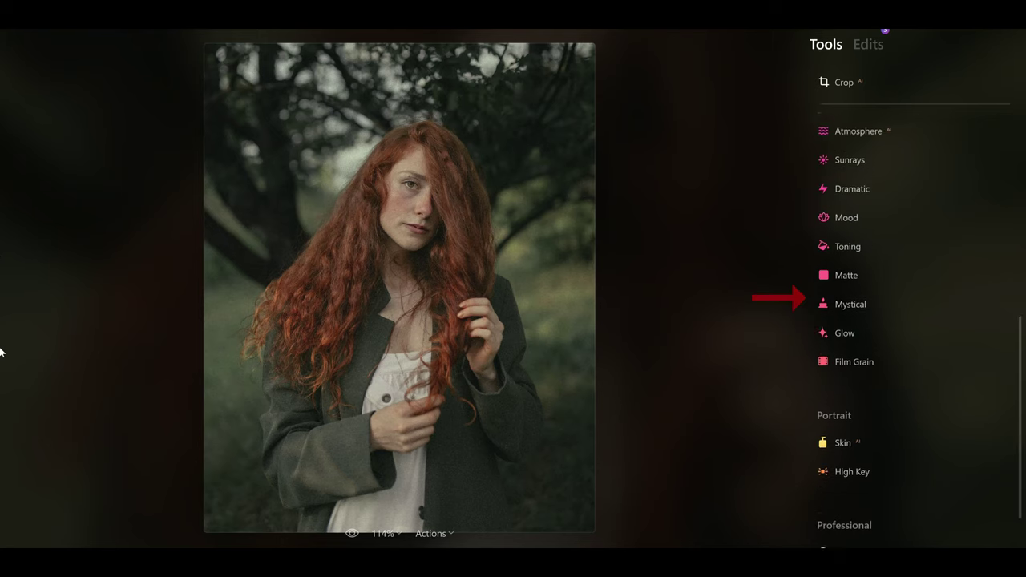
left_click(859, 300)
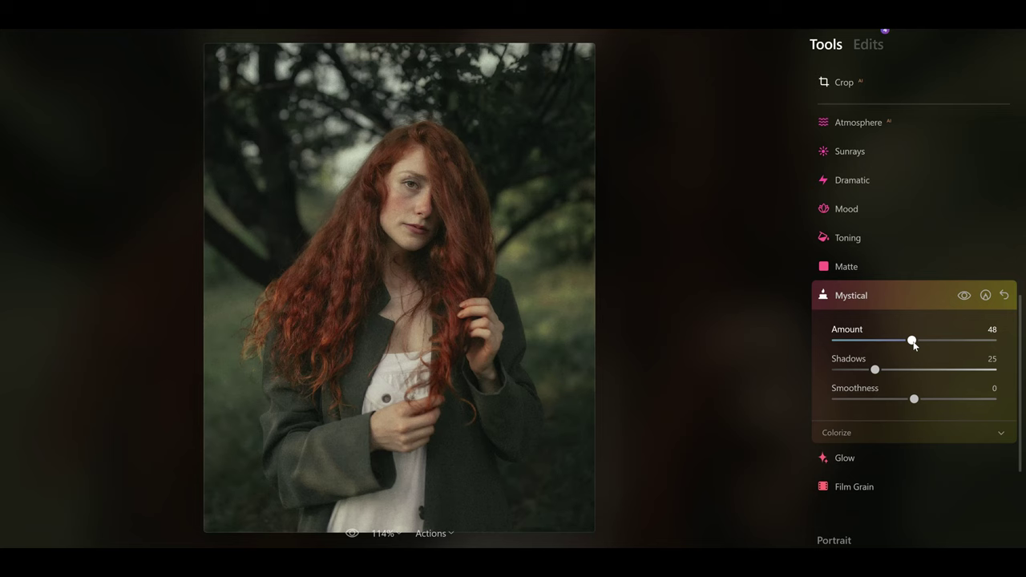
key("backslash")
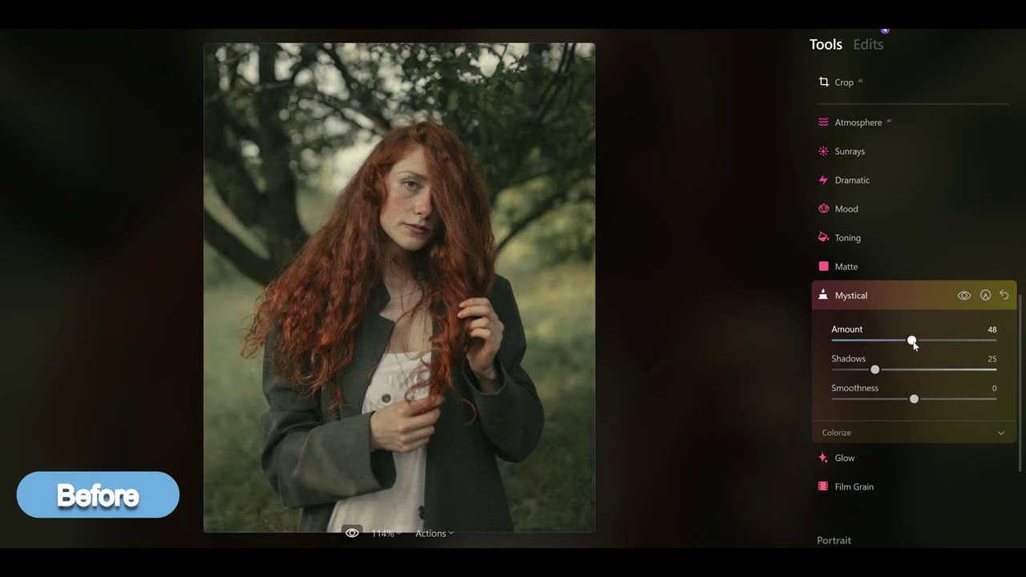
key("backslash")
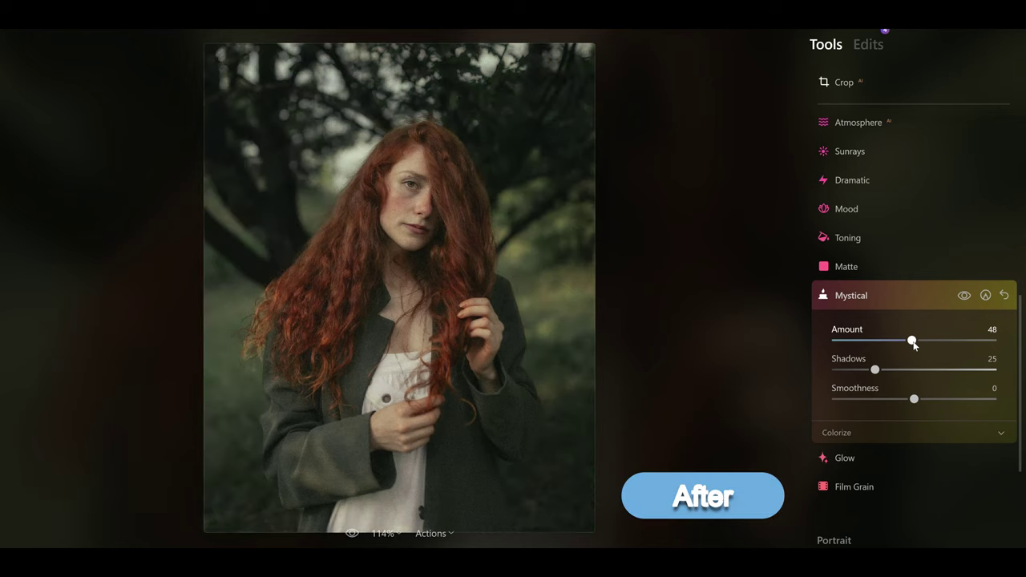